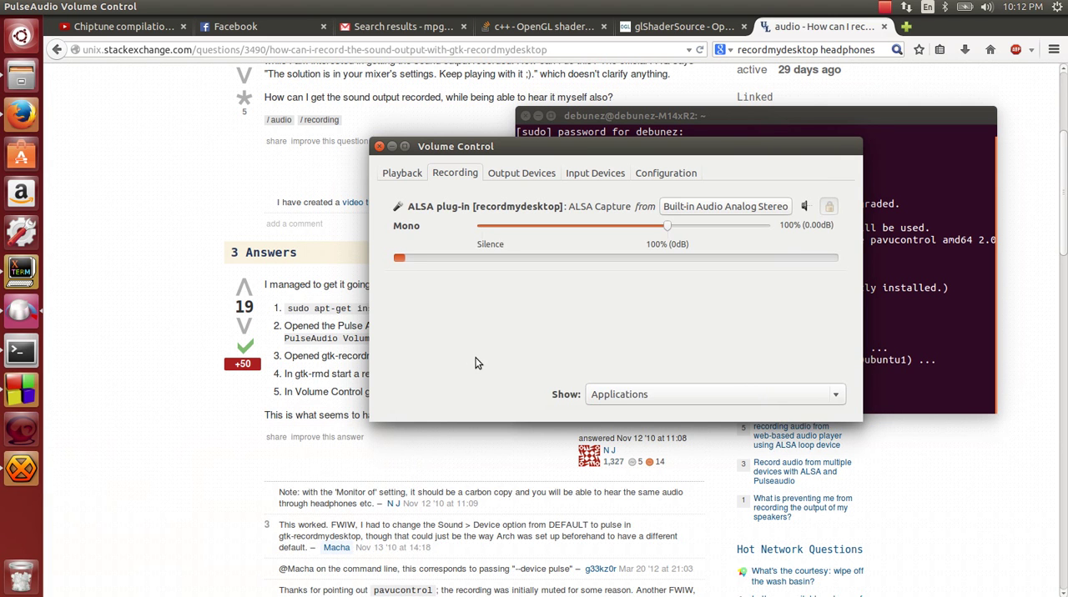
# - Bring the terminal showing the finished pavucontrol install forward and move it toward the centre
pyautogui.click(391, 146)
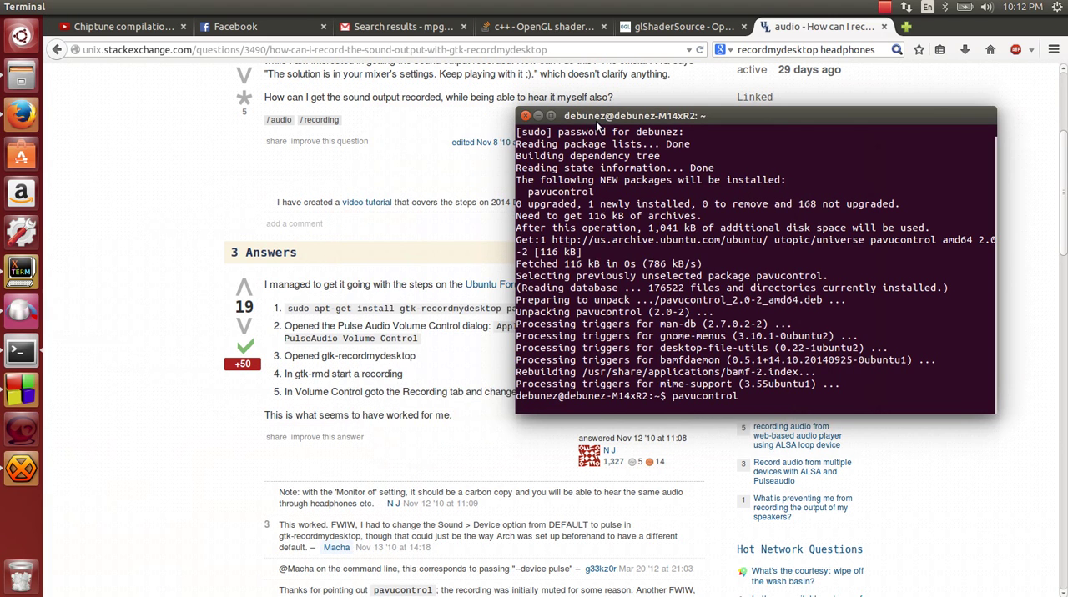
pyautogui.moveTo(598, 116)
pyautogui.mouseDown()
pyautogui.moveTo(445, 144)
pyautogui.moveTo(564, 125)
pyautogui.moveTo(385, 122)
pyautogui.mouseUp()
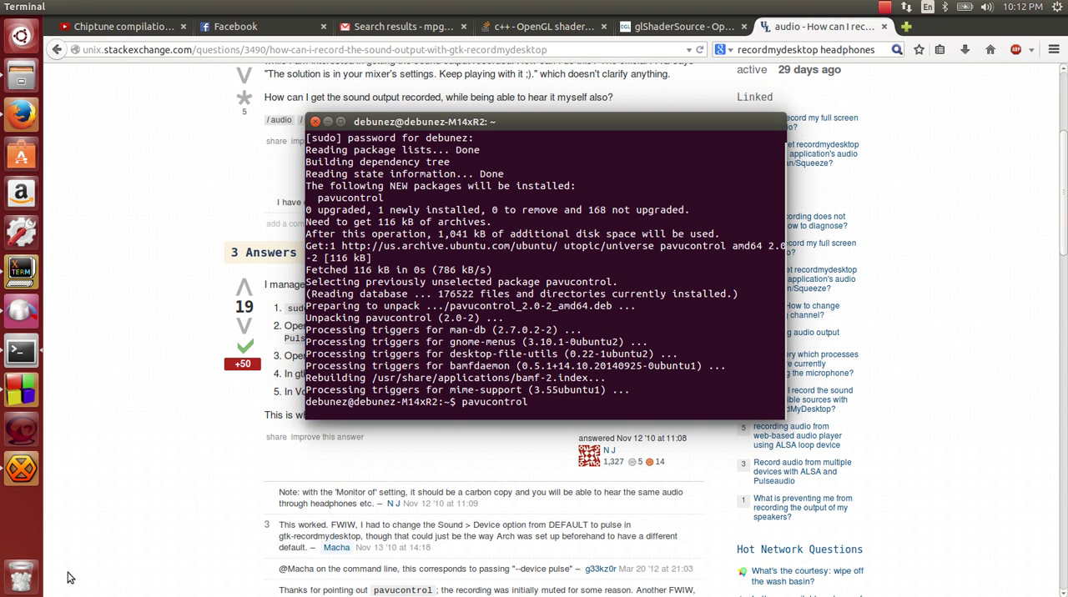
# - Maximize Code::Blocks with a taller editor above the logs and VTest's project tree shown
pyautogui.click(21, 390)
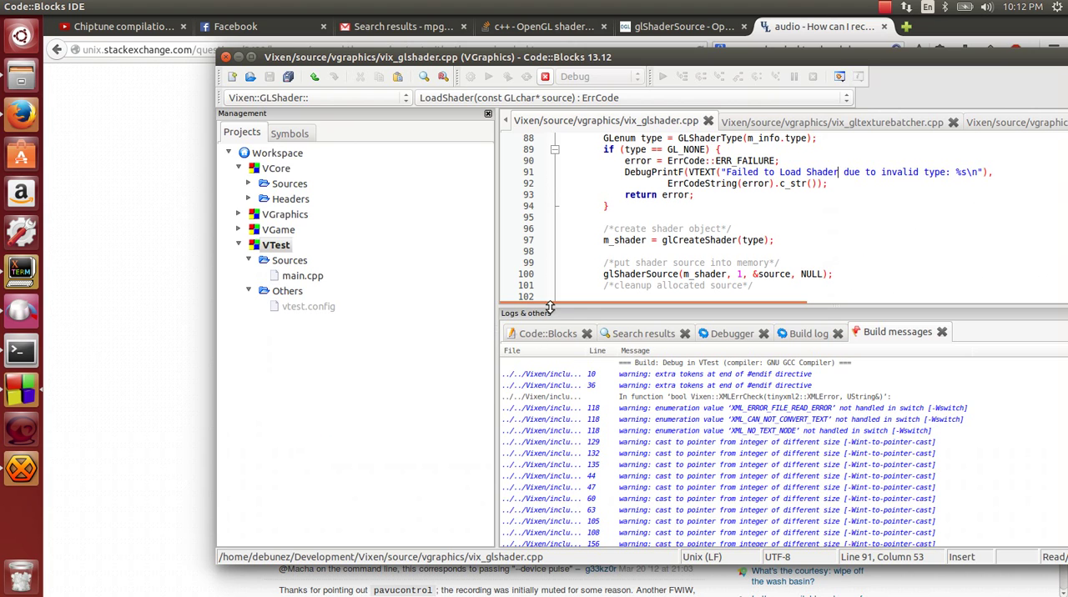
pyautogui.moveTo(551, 307); pyautogui.dragTo(551, 444)
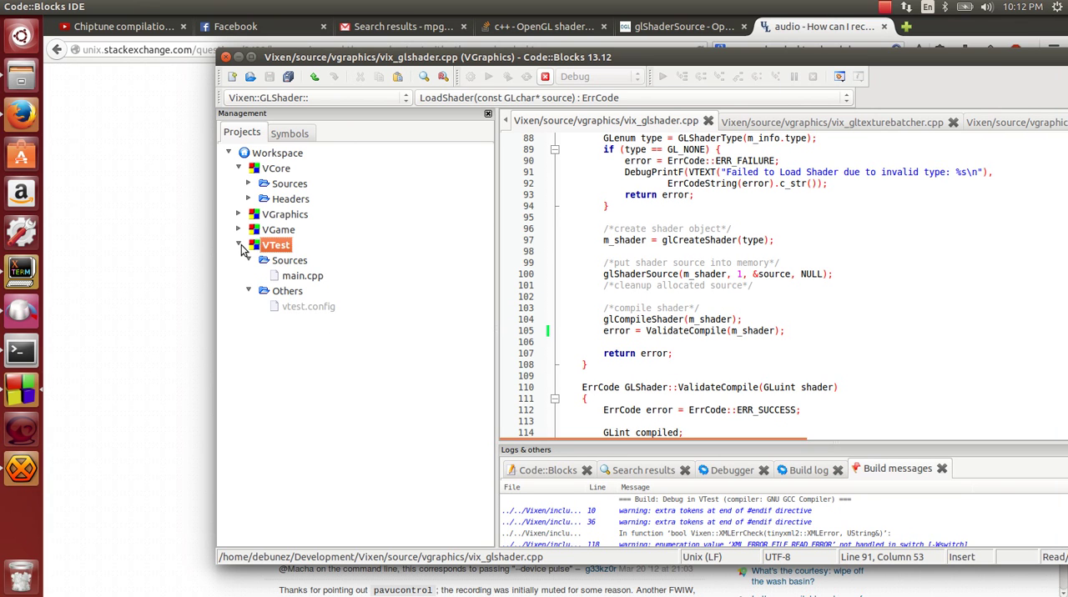
pyautogui.click(241, 245)
pyautogui.moveTo(658, 55); pyautogui.dragTo(595, 2)
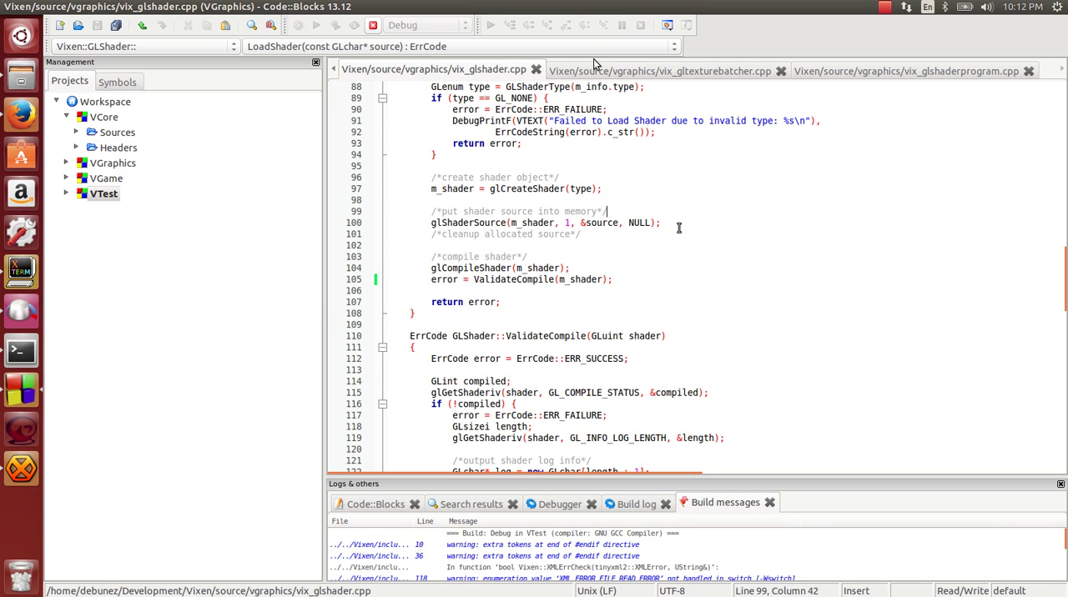
pyautogui.click(683, 223)
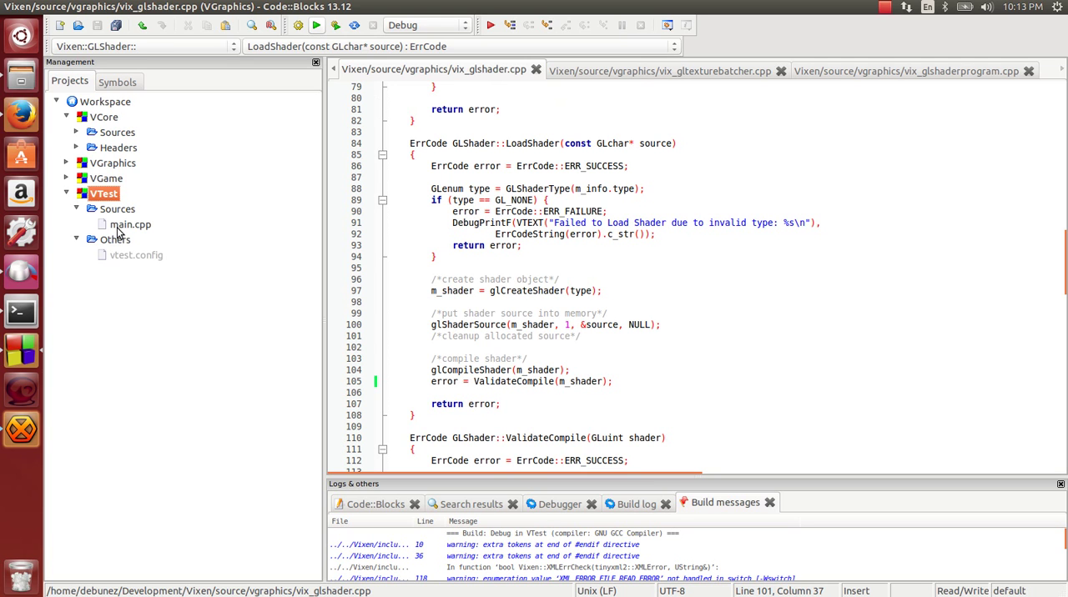
# - Open VTest's main.cpp, run the project, then close the blue Vixen window and abort
pyautogui.doubleClick(130, 225)
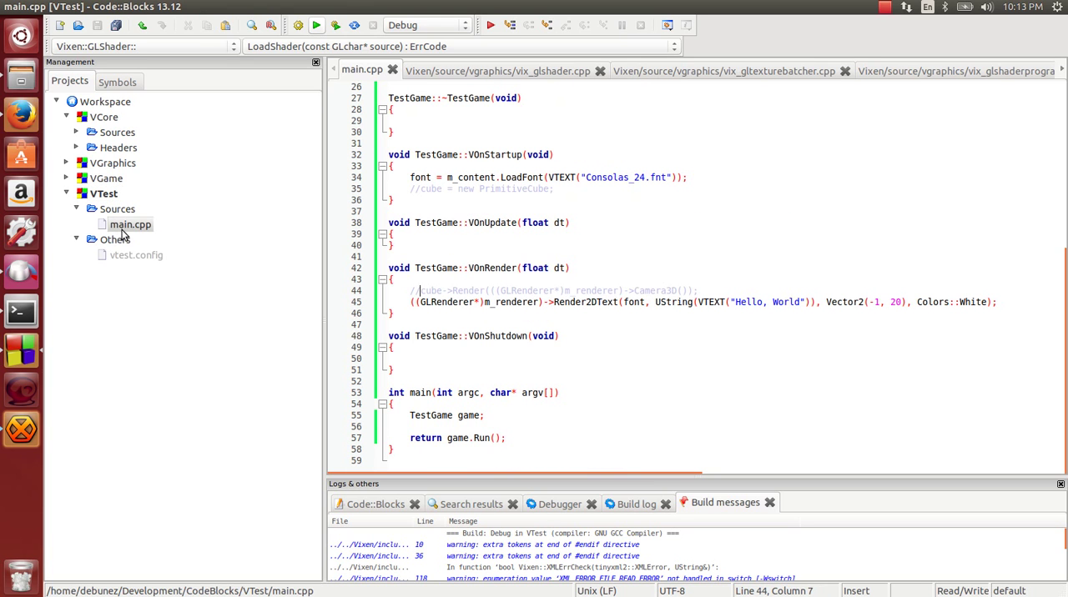
pyautogui.click(316, 25)
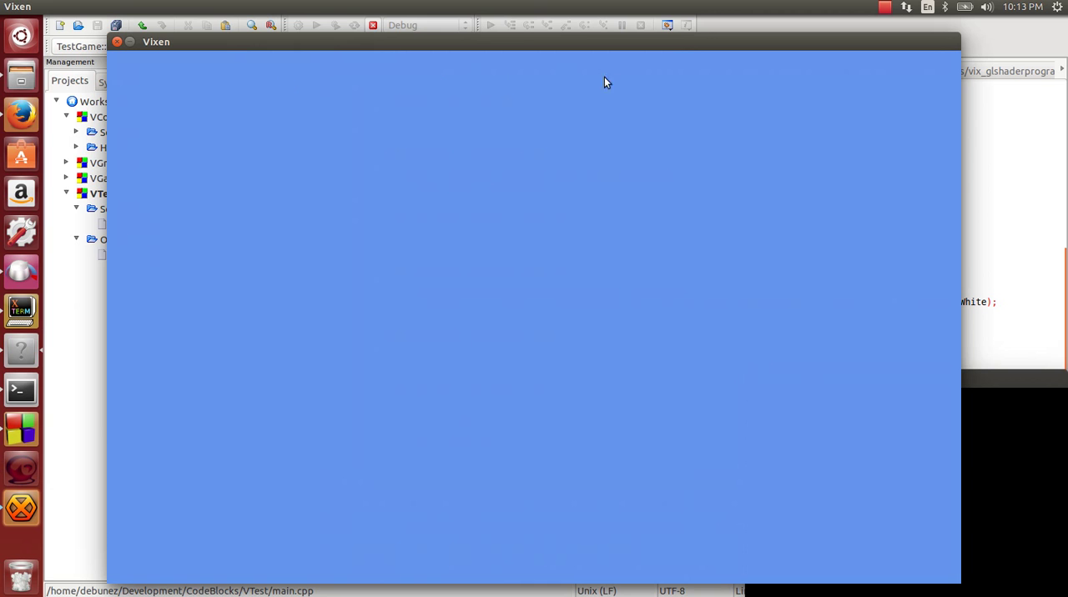
pyautogui.click(116, 42)
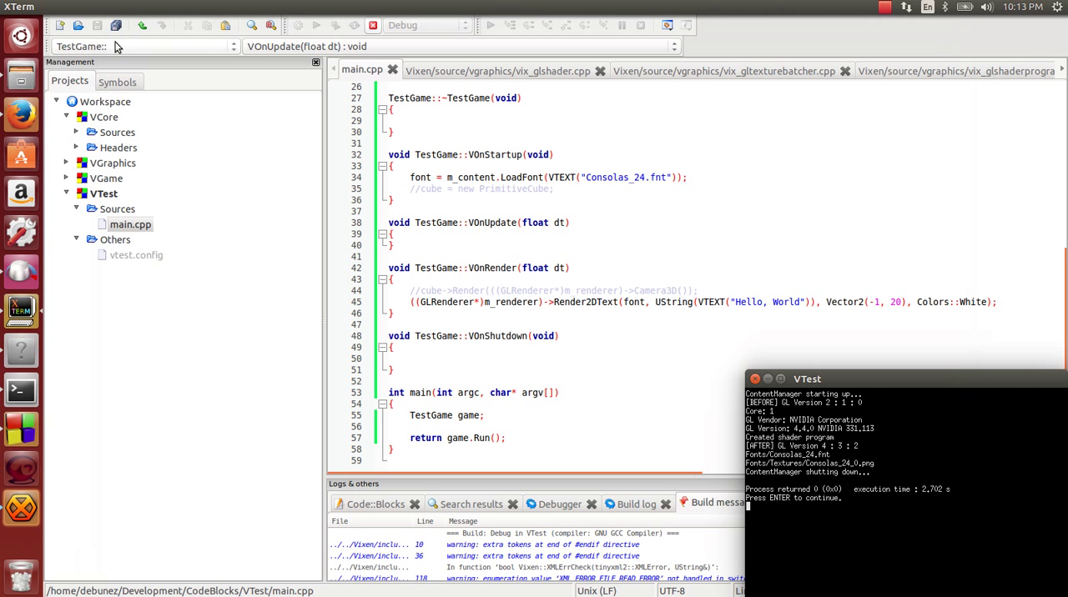
pyautogui.click(372, 25)
pyautogui.click(519, 223)
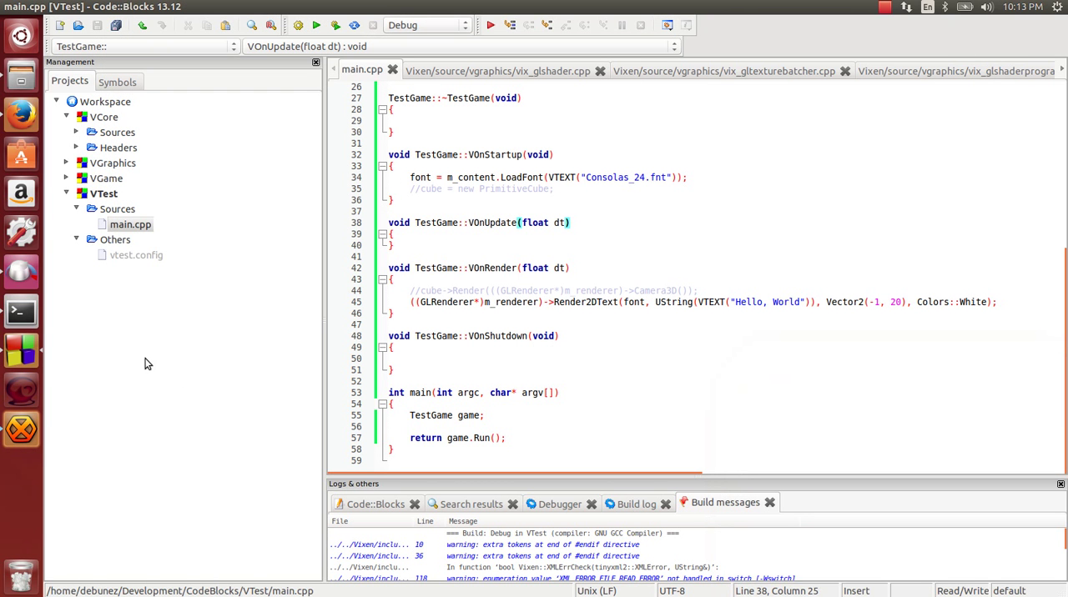
# - Inspect the VOnRender code and the Render2DText call on line 45 of main.cpp
pyautogui.click(609, 269)
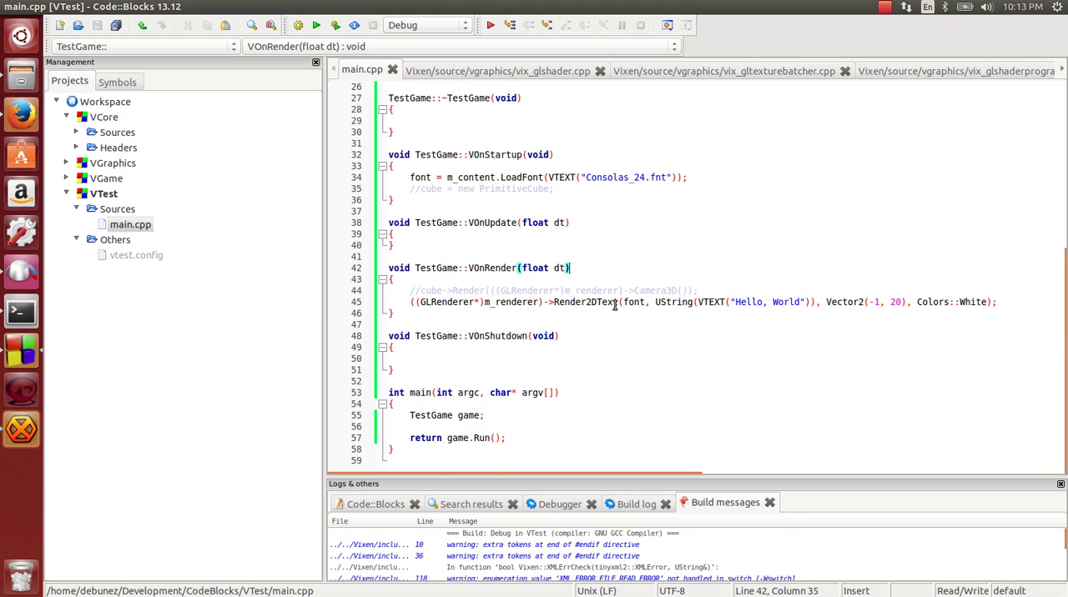
pyautogui.doubleClick(574, 303)
pyautogui.scroll(2, 667, 338)
pyautogui.scroll(2, 663, 351)
pyautogui.scroll(2, 660, 358)
pyautogui.scroll(-3, 677, 356)
pyautogui.scroll(-3, 676, 351)
pyautogui.scroll(1, 676, 351)
pyautogui.scroll(-1, 634, 384)
pyautogui.click(577, 317)
# - Undock the Logs & others panel and dock it below the Management project tree
pyautogui.moveTo(632, 487); pyautogui.dragTo(465, 557)
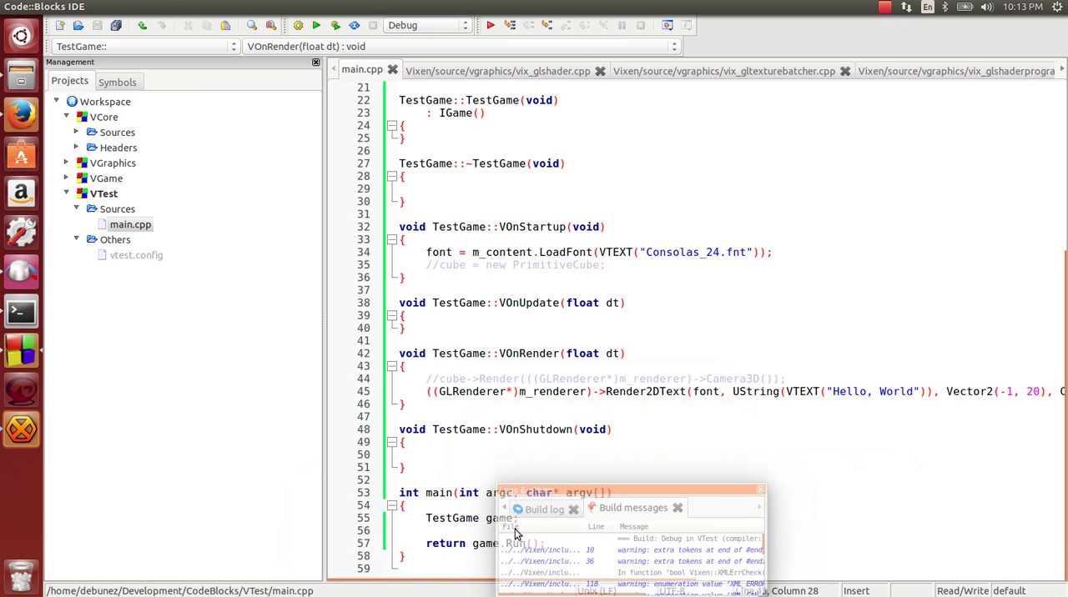
pyautogui.moveTo(468, 492)
pyautogui.mouseDown()
pyautogui.moveTo(549, 478)
pyautogui.moveTo(474, 594)
pyautogui.mouseUp()
pyautogui.moveTo(316, 476)
pyautogui.mouseDown()
pyautogui.moveTo(381, 532)
pyautogui.moveTo(621, 552)
pyautogui.moveTo(605, 504)
pyautogui.mouseUp()
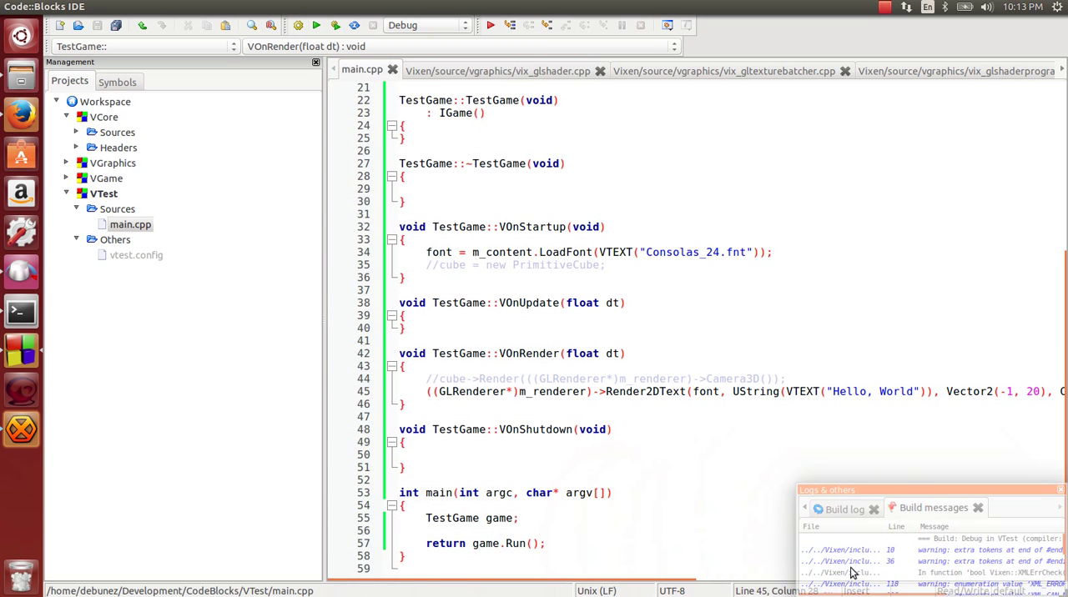
pyautogui.moveTo(605, 503); pyautogui.dragTo(163, 490)
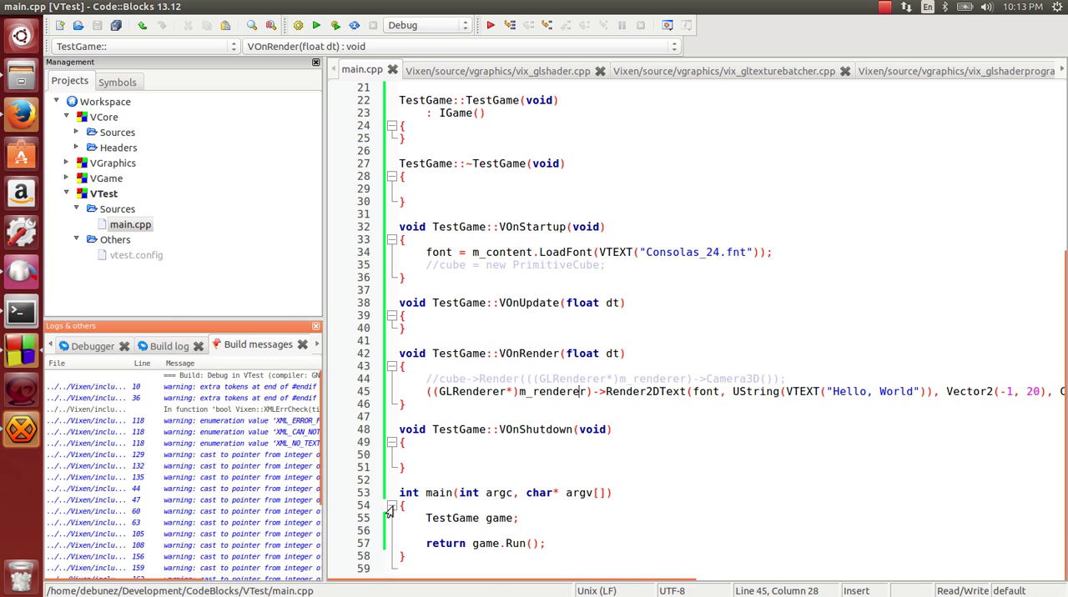
# - Run VTest again and close the blank blue Vixen window
pyautogui.doubleClick(650, 391)
pyautogui.click(315, 25)
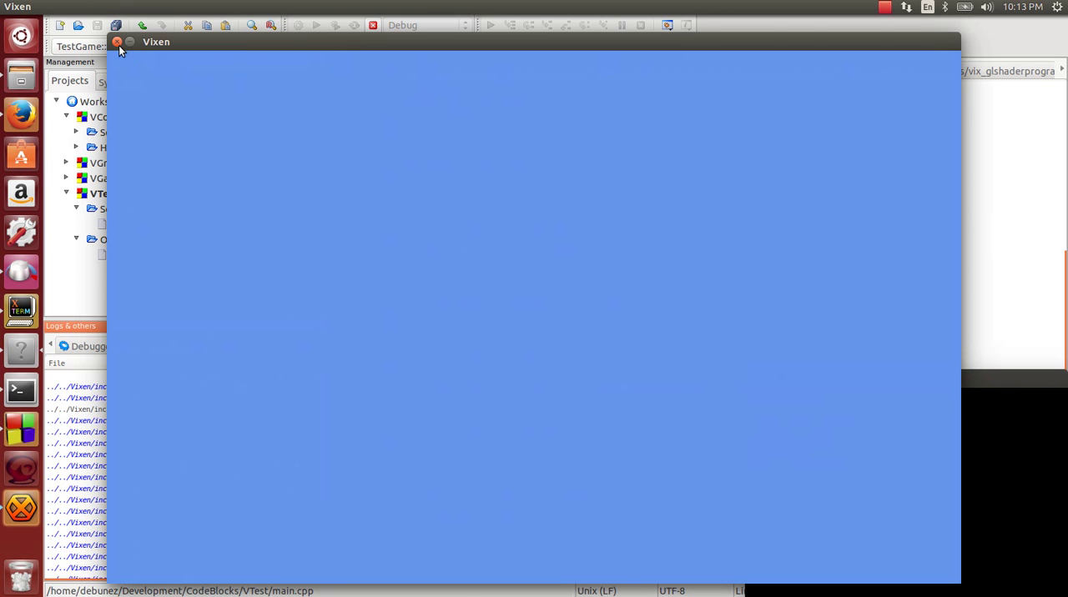
pyautogui.click(118, 42)
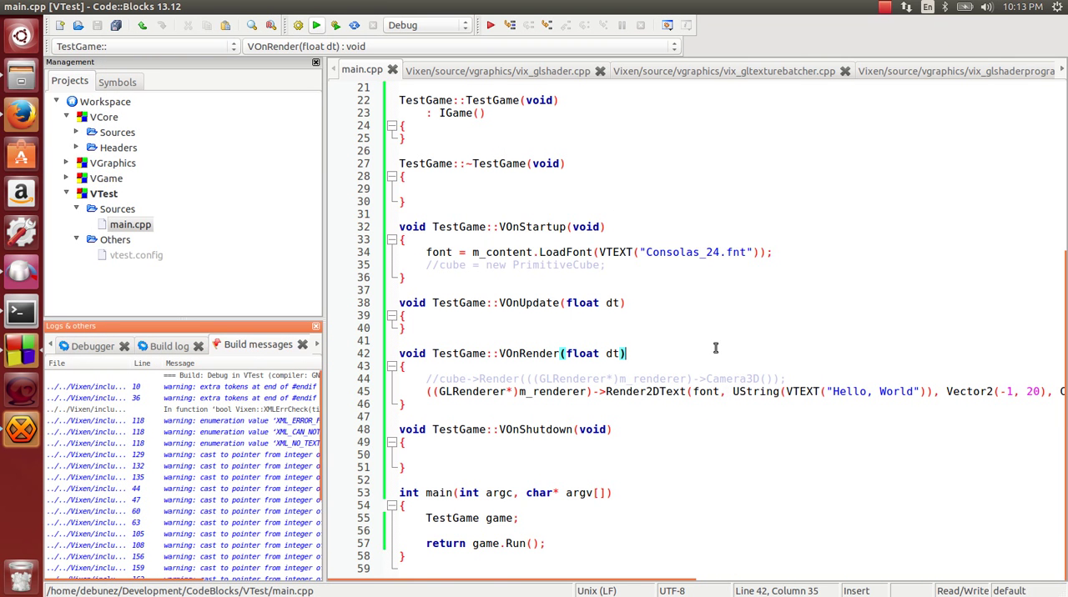
pyautogui.scroll(3, 715, 347)
# - Expand VGraphics sources and bring up vix_glshader.cpp's LoadShader code
pyautogui.click(76, 163)
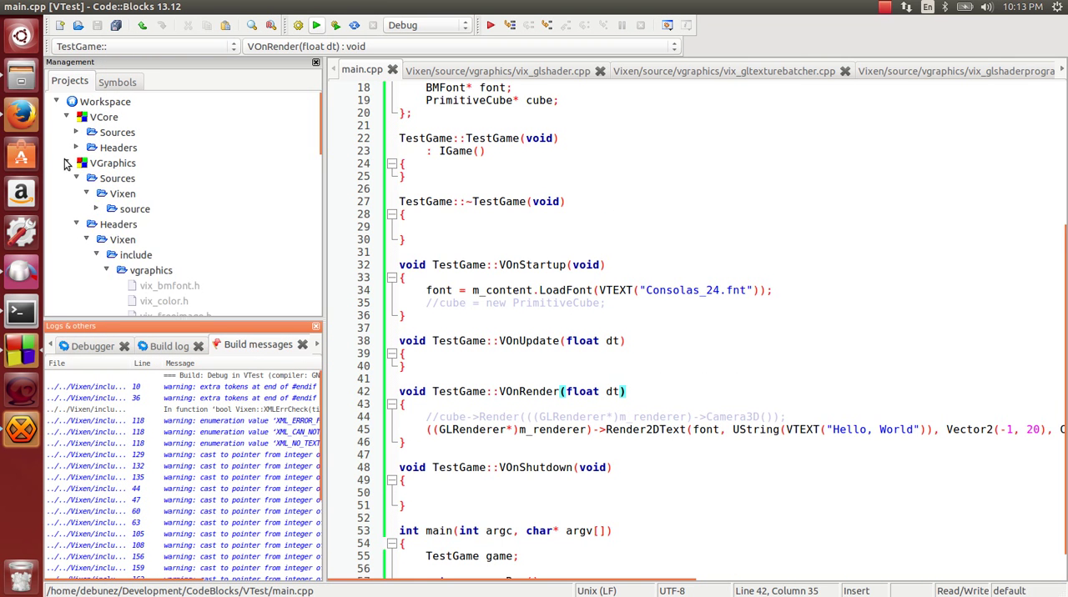
pyautogui.click(93, 208)
pyautogui.scroll(-2, 167, 233)
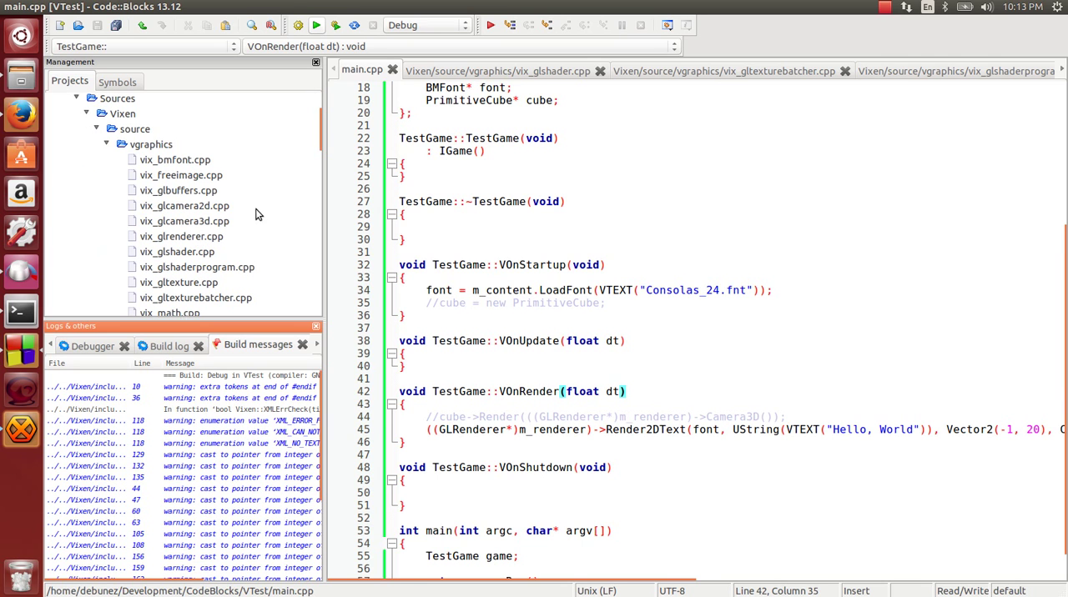
pyautogui.click(649, 78)
pyautogui.click(554, 71)
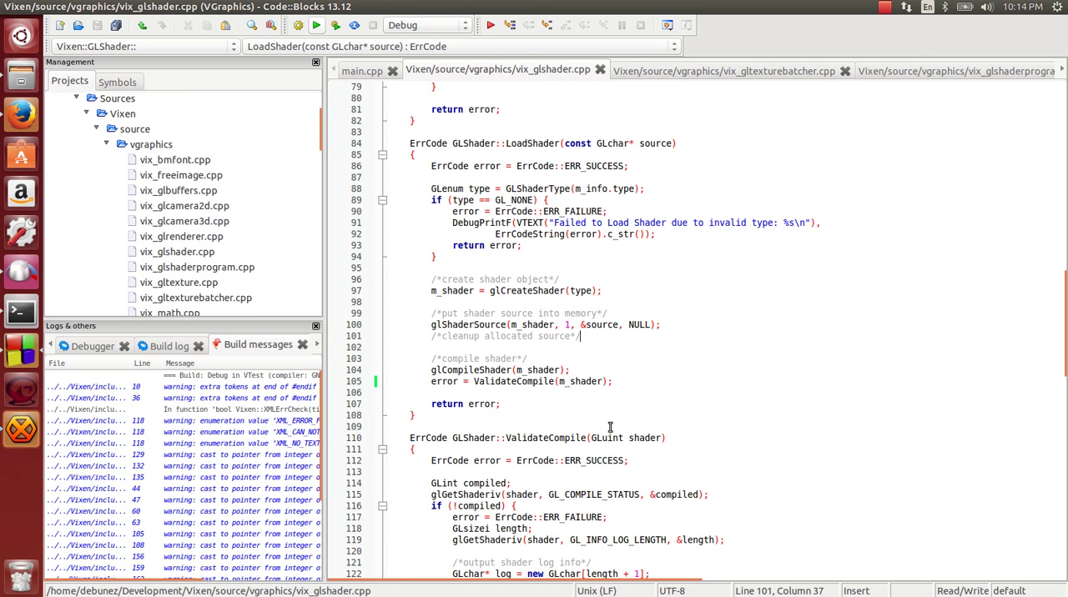
pyautogui.click(677, 381)
pyautogui.scroll(3, 677, 381)
pyautogui.scroll(3, 678, 381)
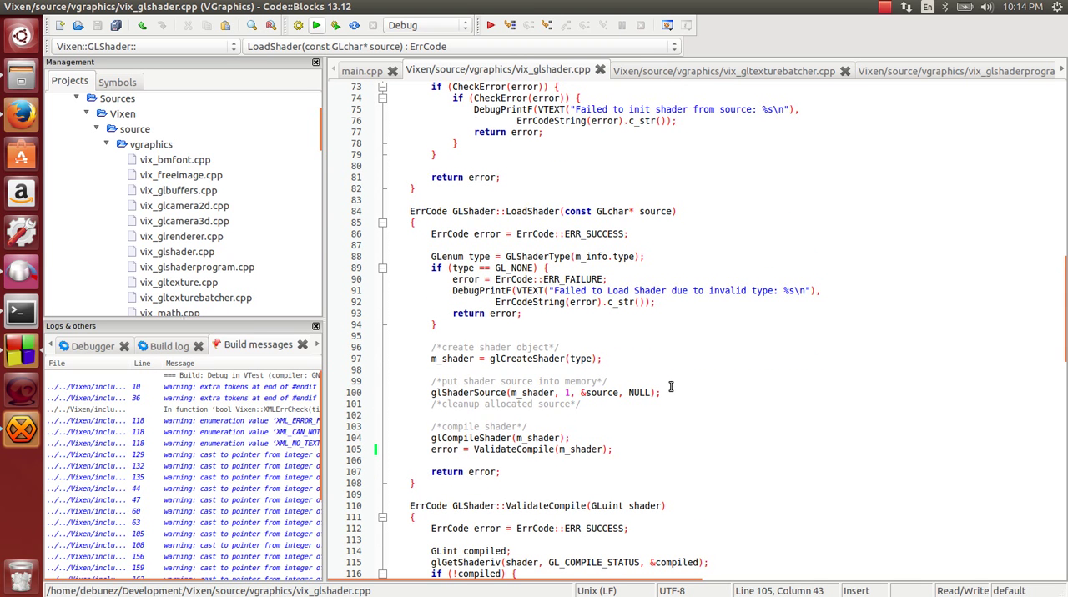
pyautogui.click(150, 144)
pyautogui.click(108, 146)
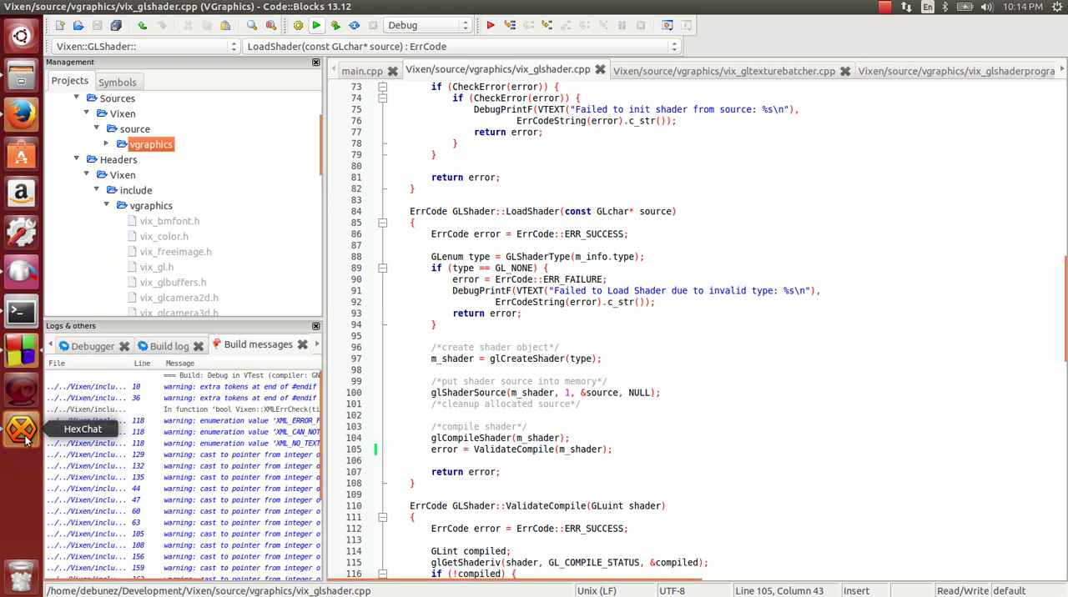
# - Build and run VTest with F9 from vix_glshader.cpp, bringing up the empty blue window
pyautogui.moveTo(634, 235); pyautogui.dragTo(582, 240)
pyautogui.press('F9')
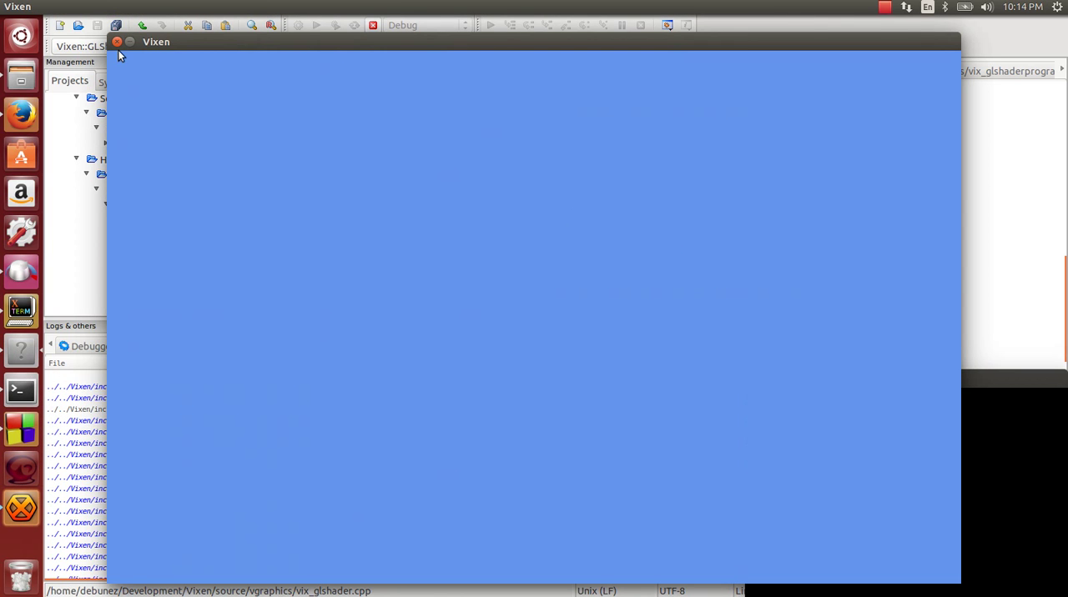